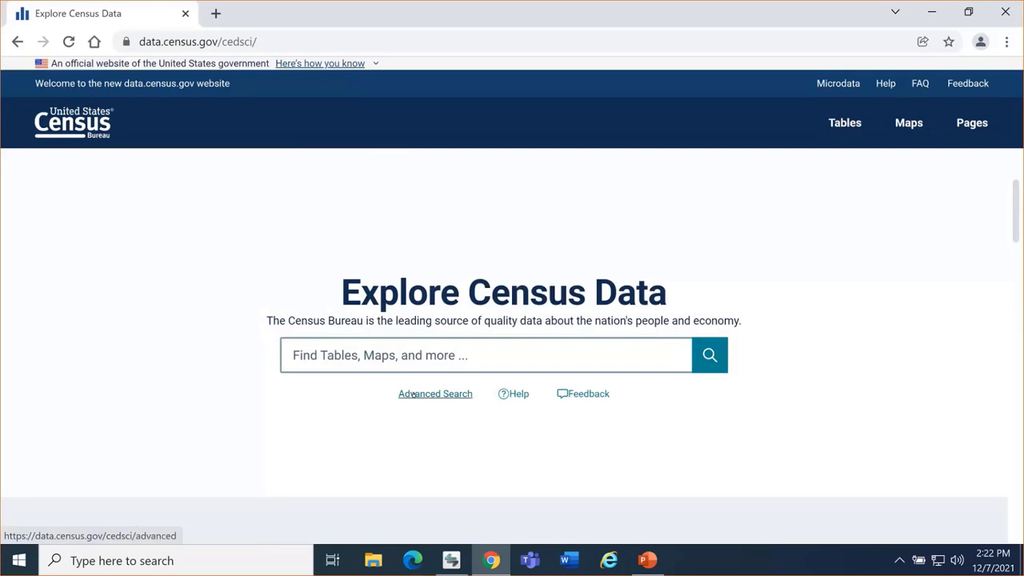
# Open the advanced search and add Suffolk County, Massachusetts as a county geography filter
pyautogui.click(412, 395)
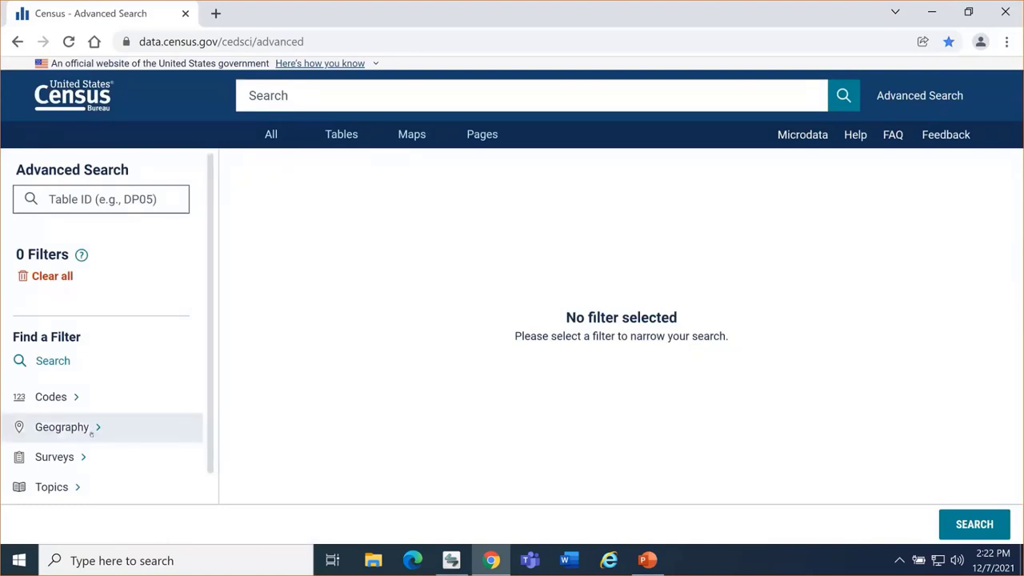
pyautogui.scroll(-1, 91, 431)
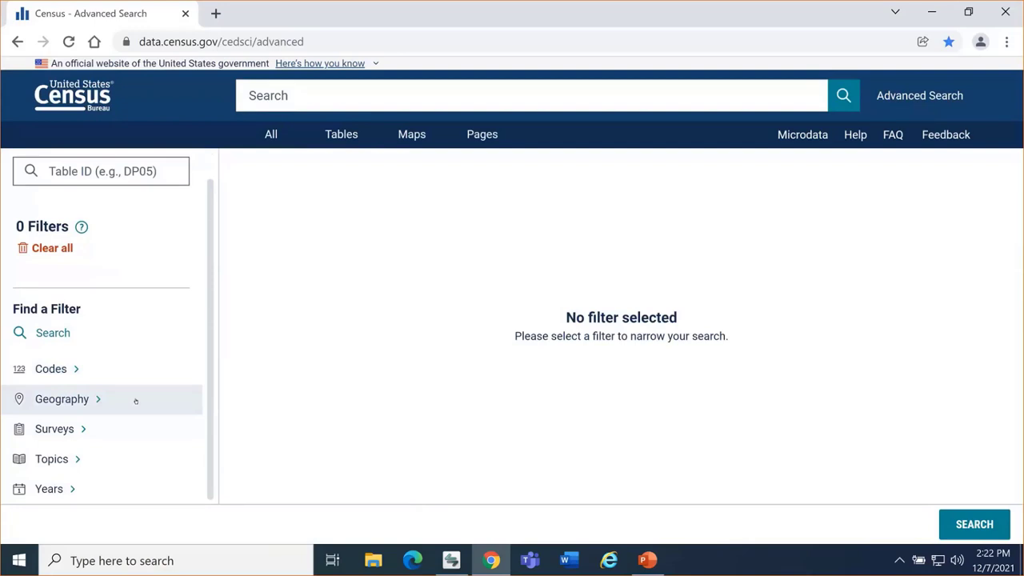
pyautogui.click(135, 401)
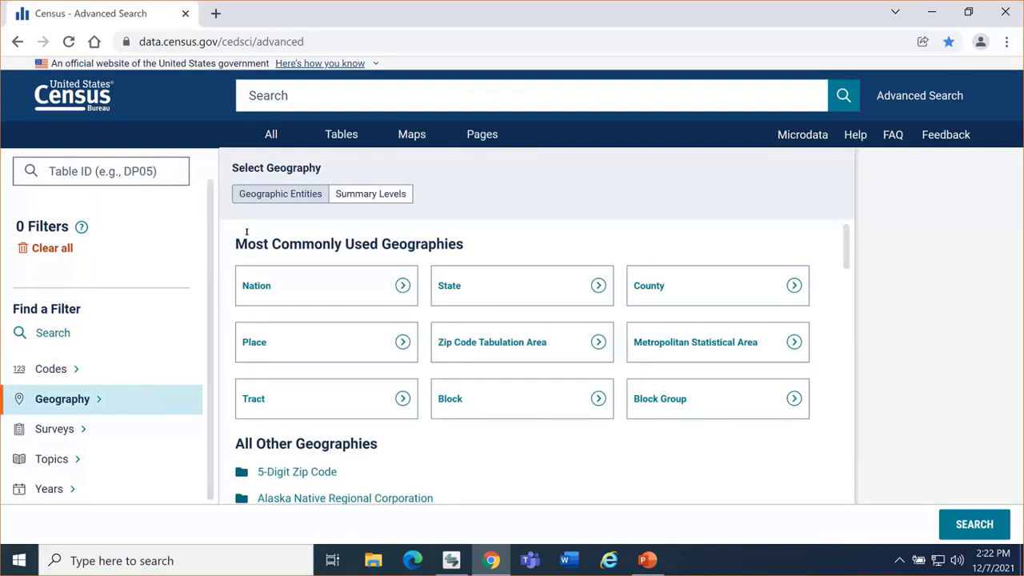
pyautogui.scroll(-2, 254, 238)
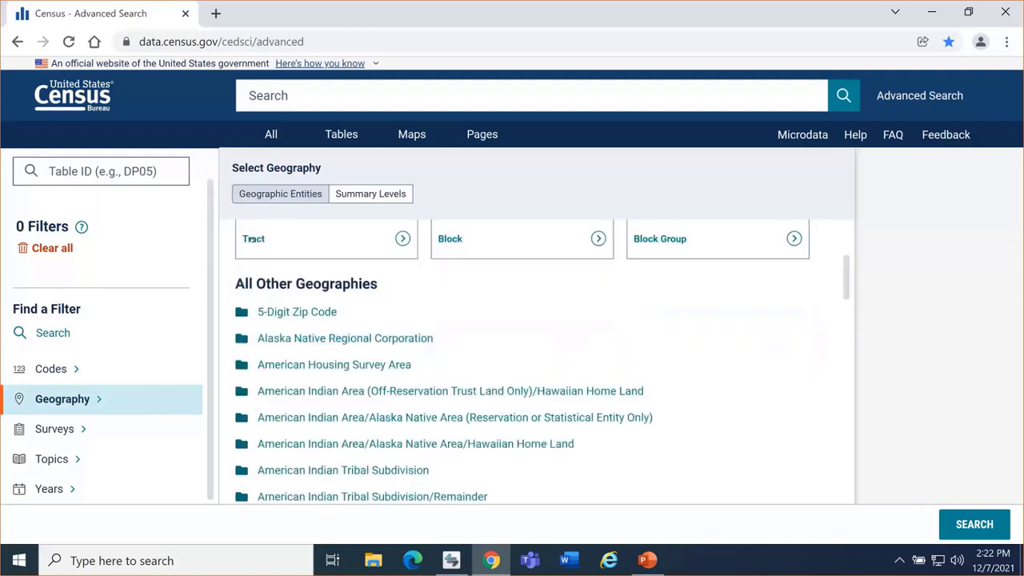
pyautogui.scroll(1, 254, 239)
pyautogui.scroll(1, 254, 238)
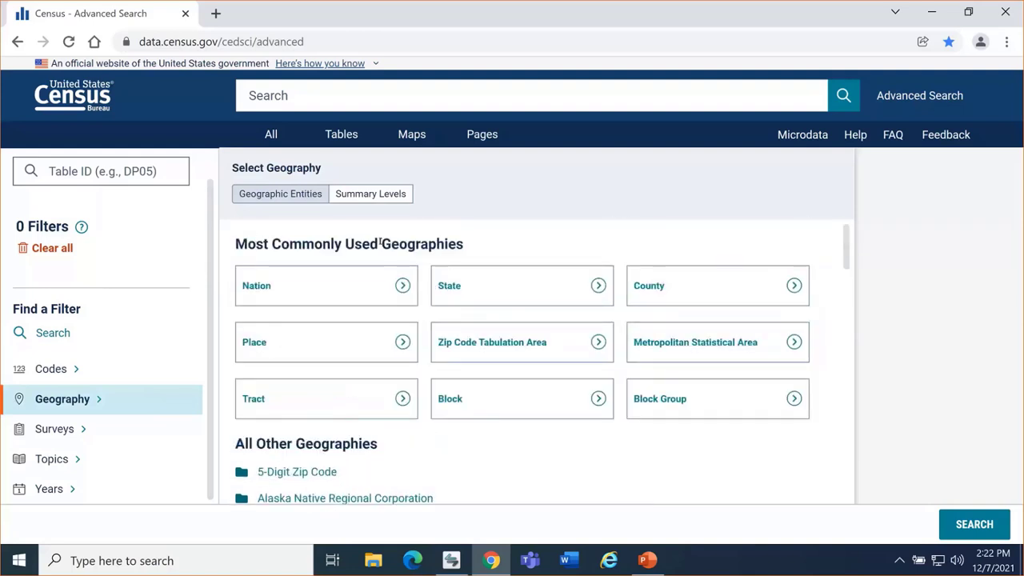
pyautogui.click(680, 273)
pyautogui.scroll(-9, 413, 263)
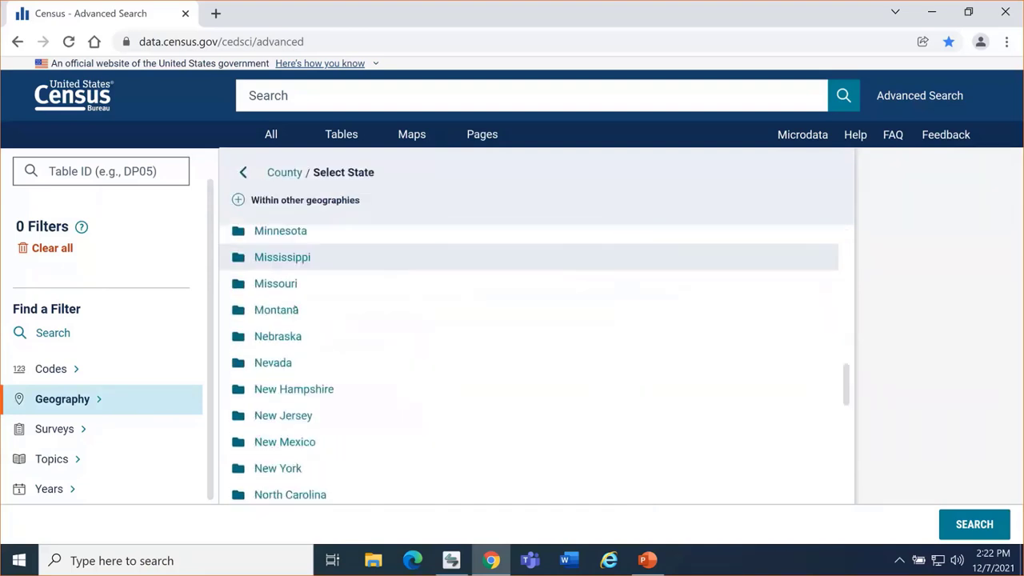
pyautogui.scroll(1, 295, 308)
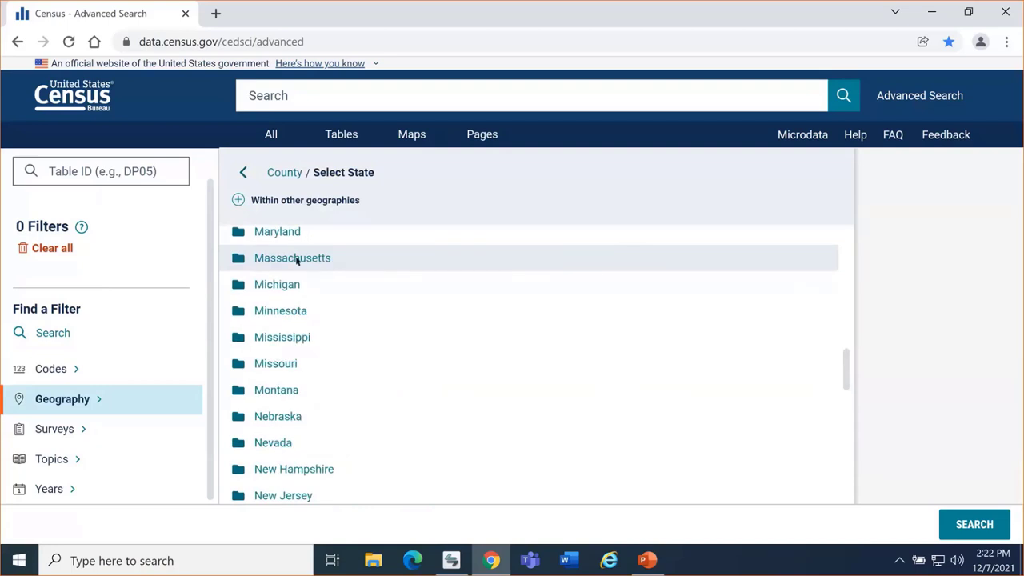
pyautogui.click(292, 257)
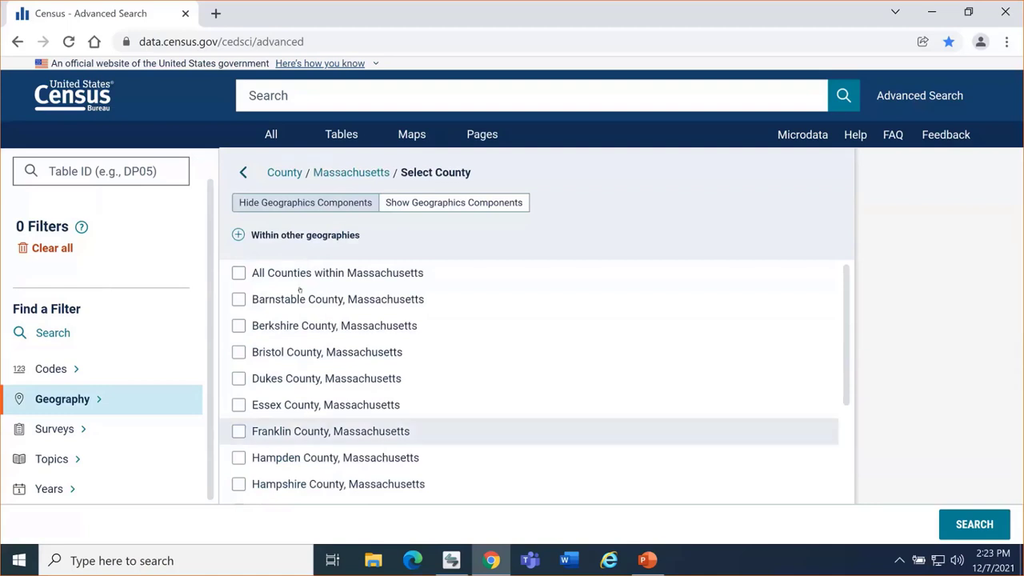
pyautogui.scroll(-2, 292, 425)
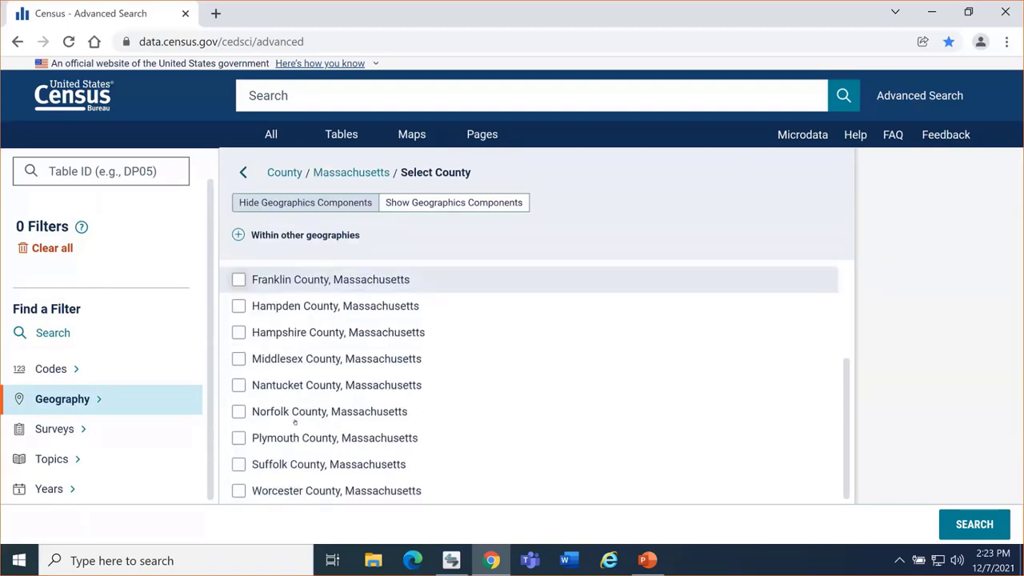
pyautogui.click(233, 465)
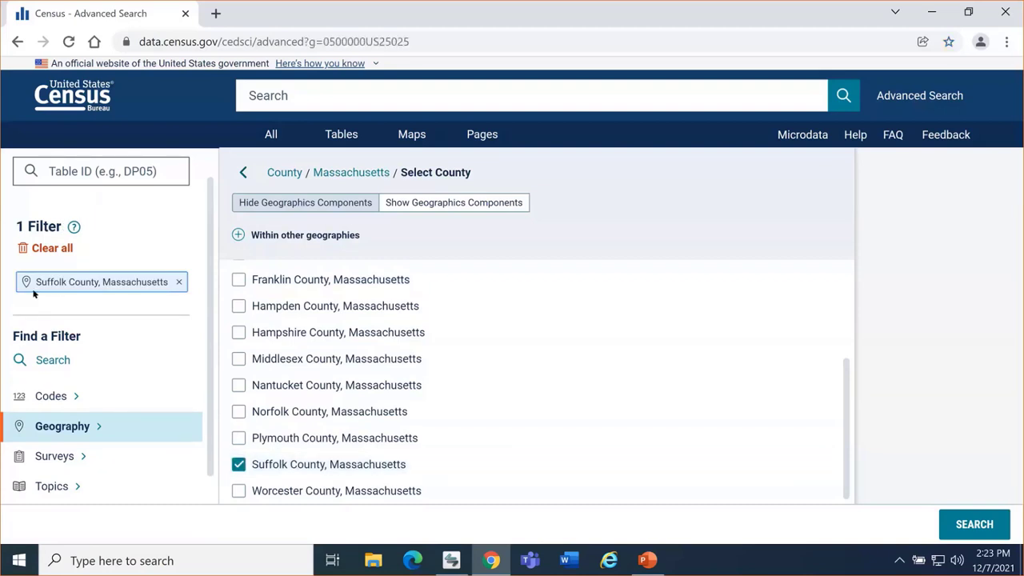
# Add Strafford County, New Hampshire as a second county geography filter
pyautogui.click(51, 425)
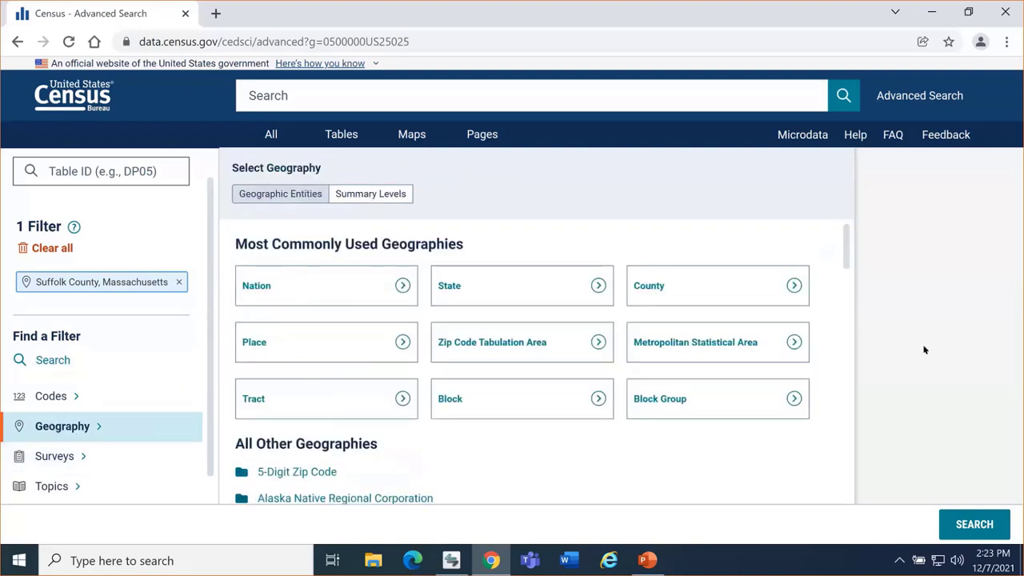
pyautogui.click(668, 272)
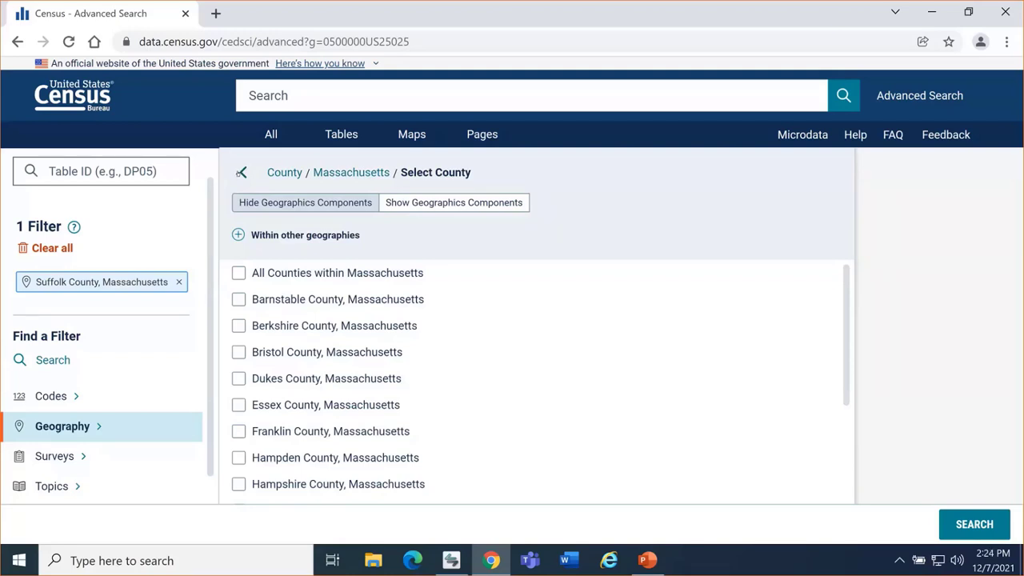
pyautogui.click(240, 173)
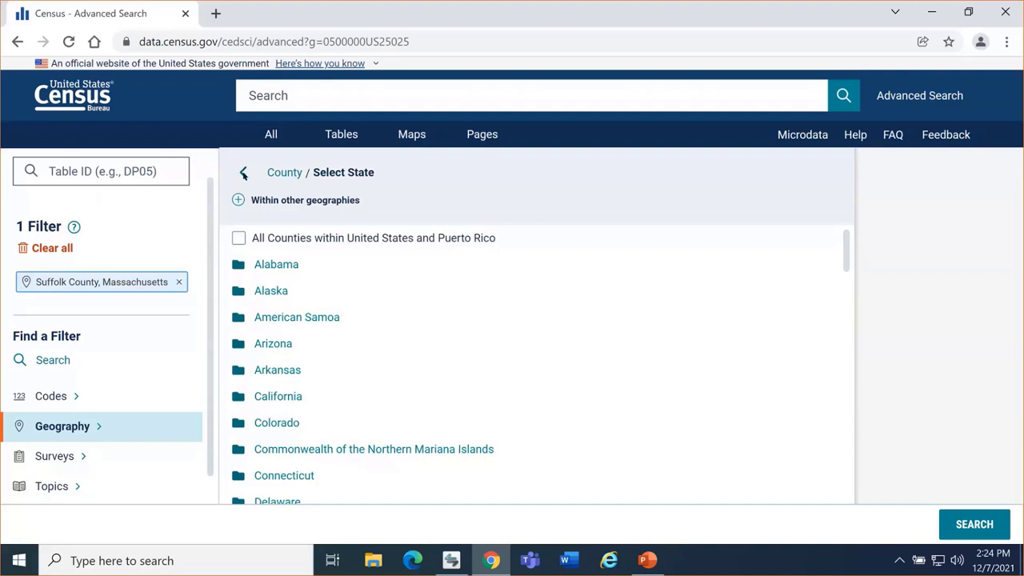
pyautogui.scroll(-3, 313, 259)
pyautogui.scroll(-8, 311, 259)
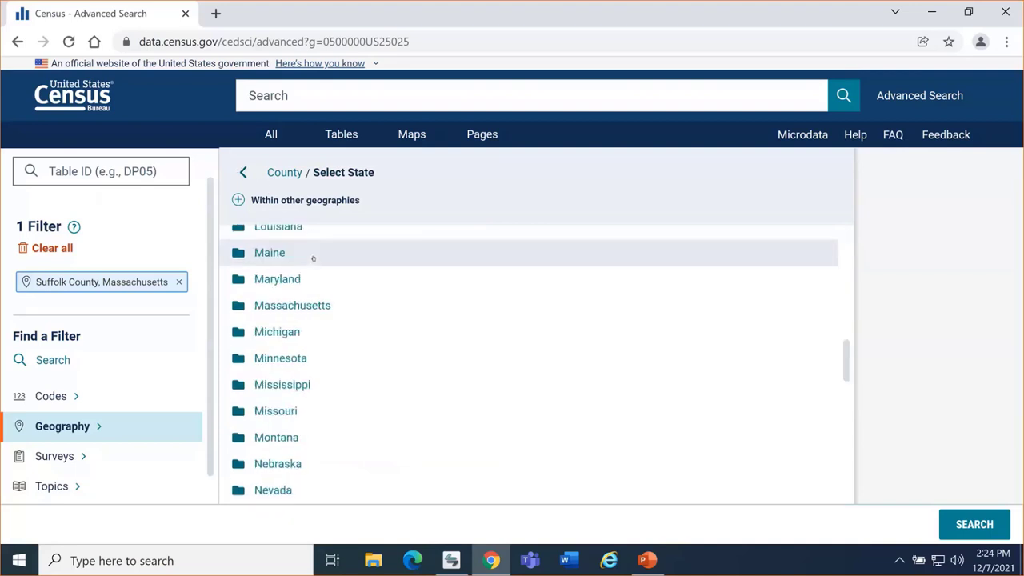
pyautogui.scroll(1, 309, 259)
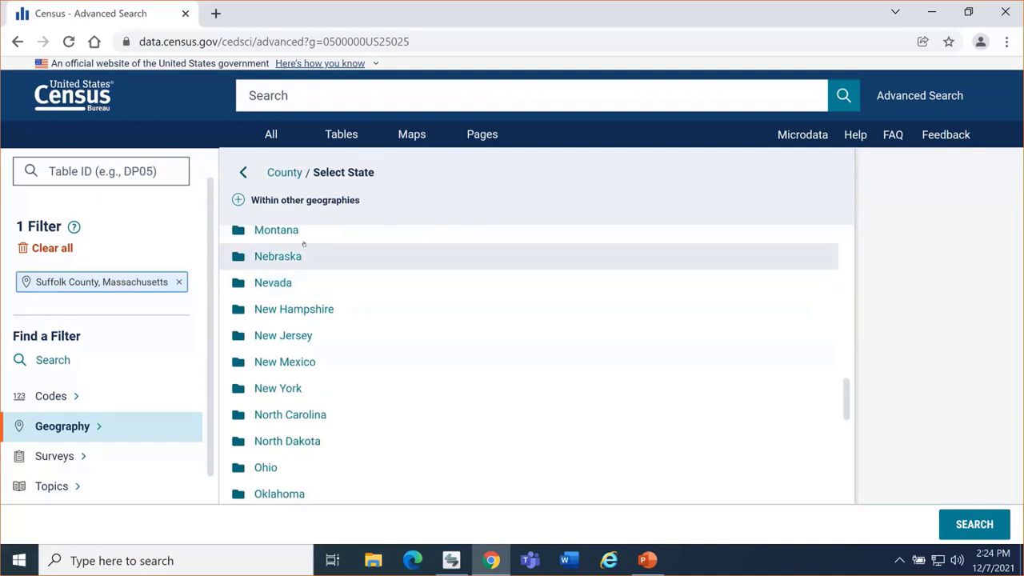
pyautogui.click(304, 308)
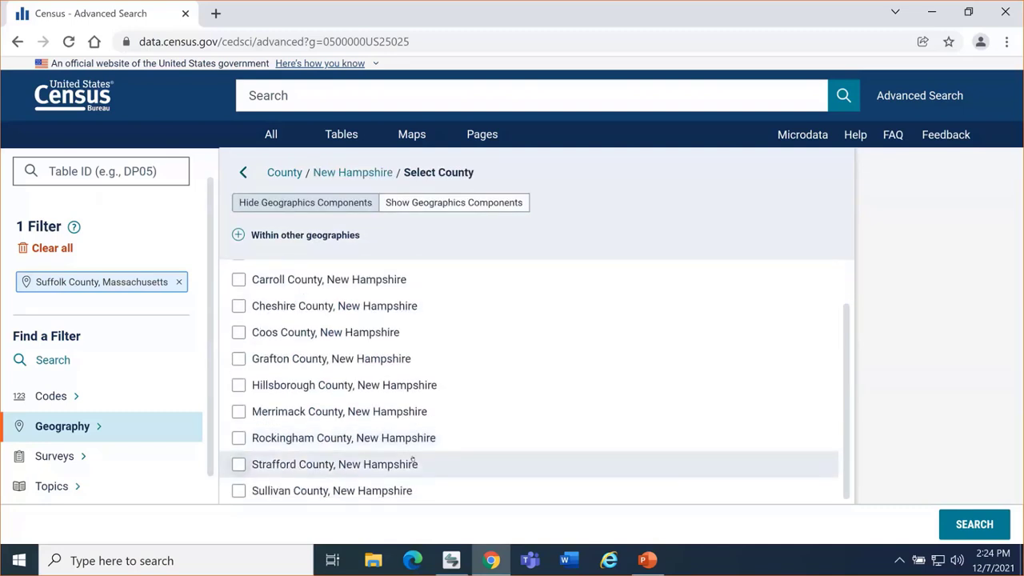
pyautogui.click(401, 462)
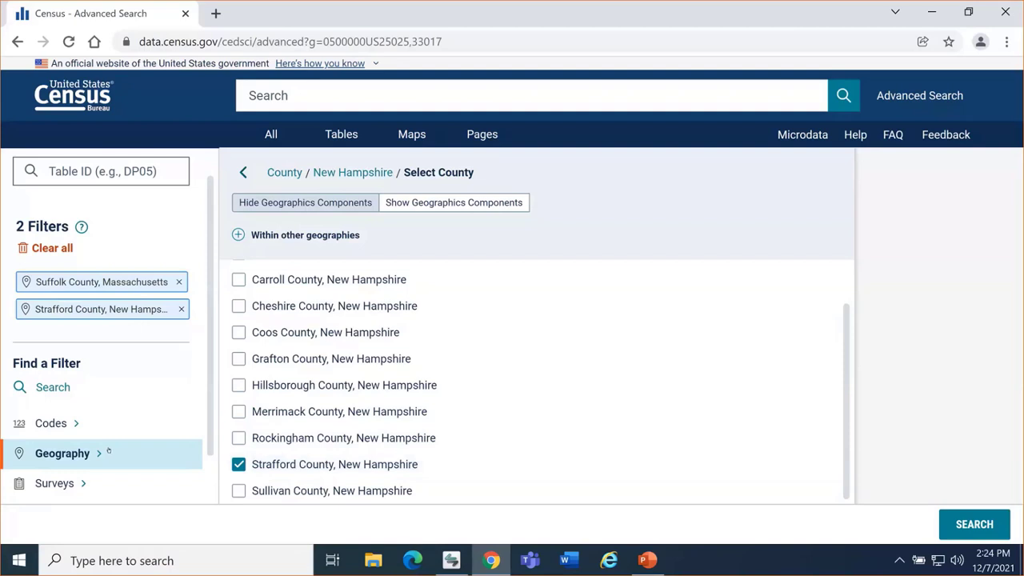
# Add the Boston-Cambridge-Newton, MA-NH Metro Area as a metropolitan statistical area filter
pyautogui.click(108, 451)
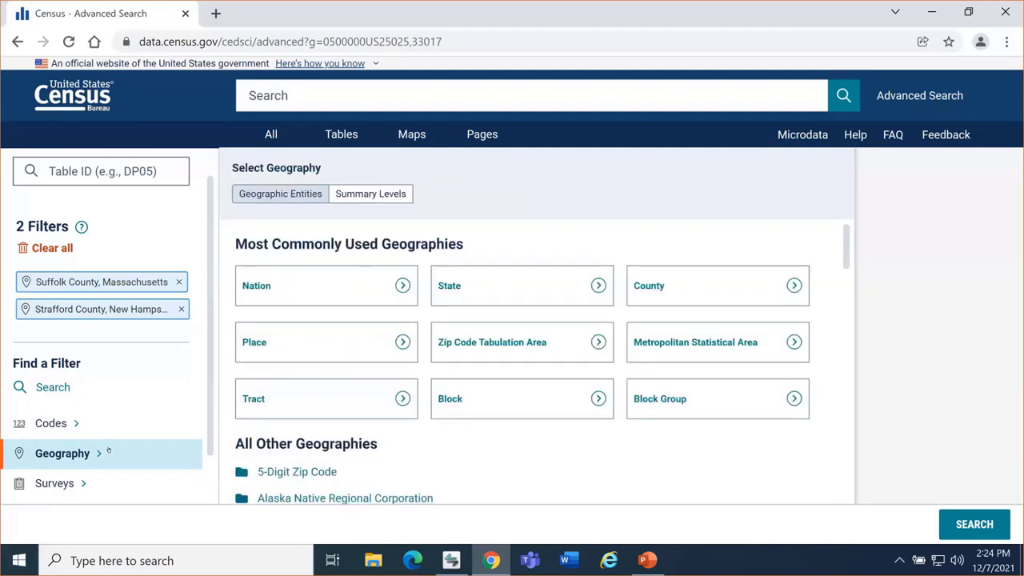
pyautogui.click(720, 345)
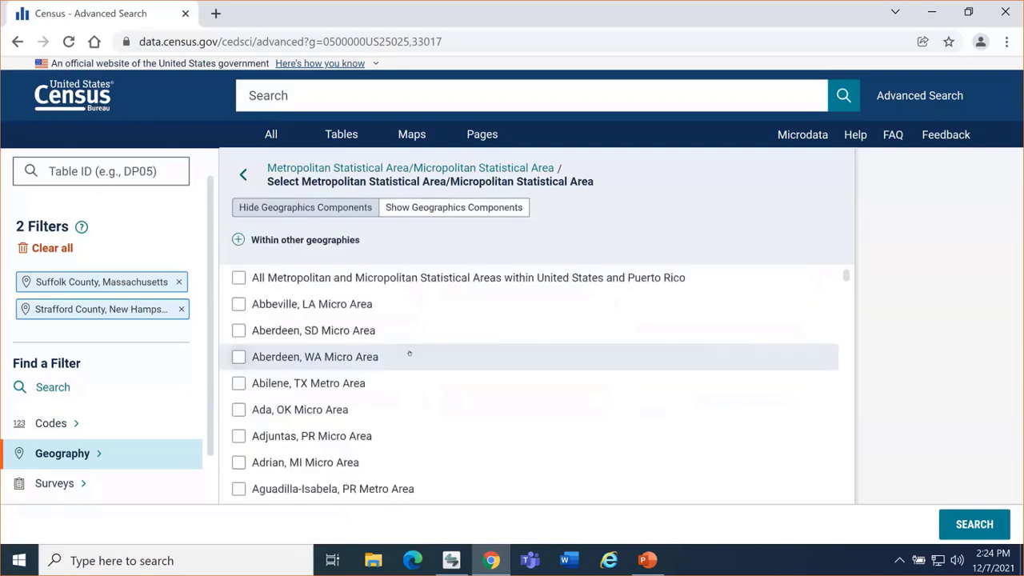
pyautogui.scroll(-13, 421, 359)
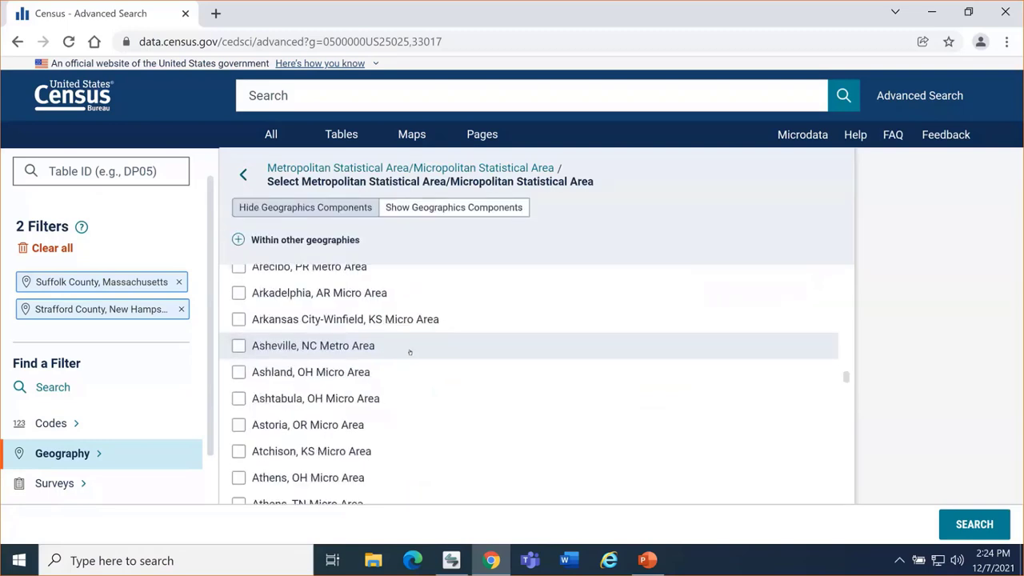
pyautogui.scroll(-15, 409, 352)
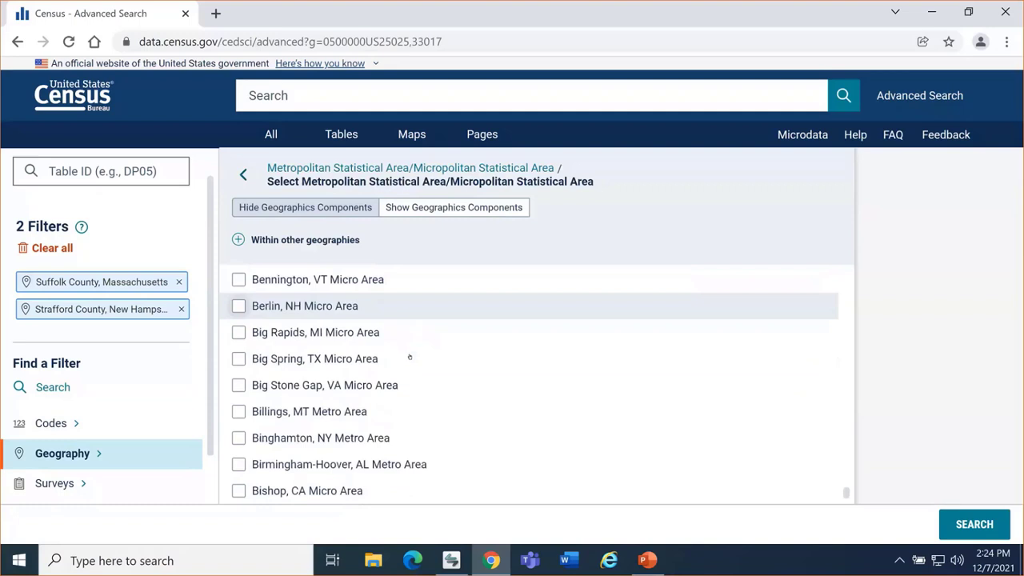
pyautogui.scroll(-10, 410, 357)
pyautogui.scroll(3, 410, 356)
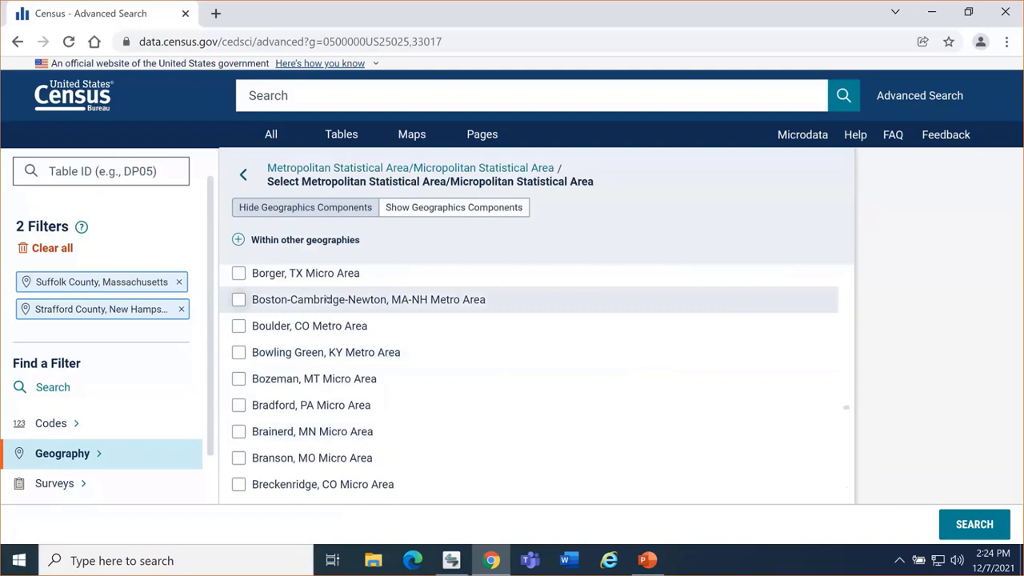
pyautogui.click(327, 299)
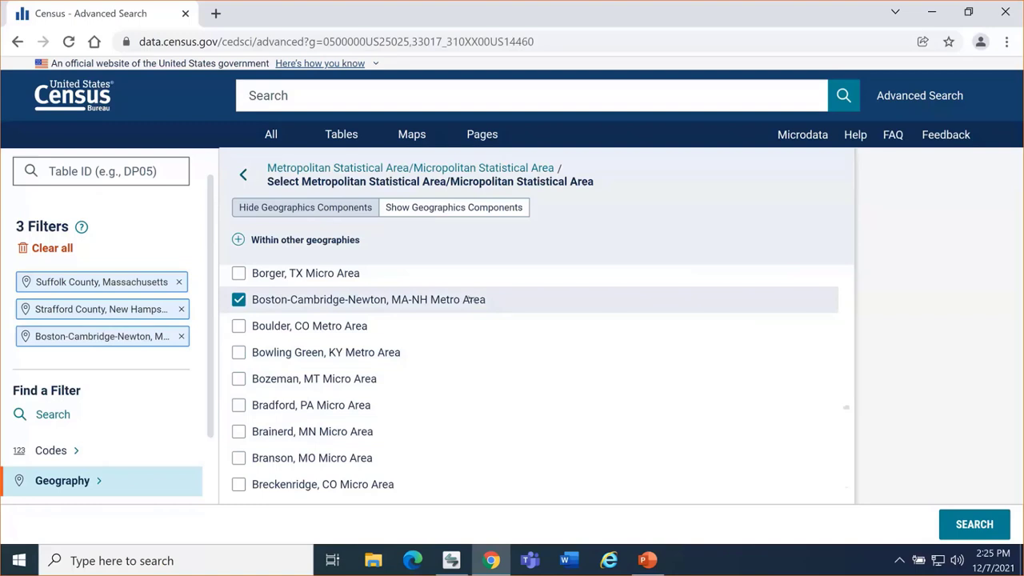
# Restrict the search to the year 2020
pyautogui.scroll(-1, 208, 352)
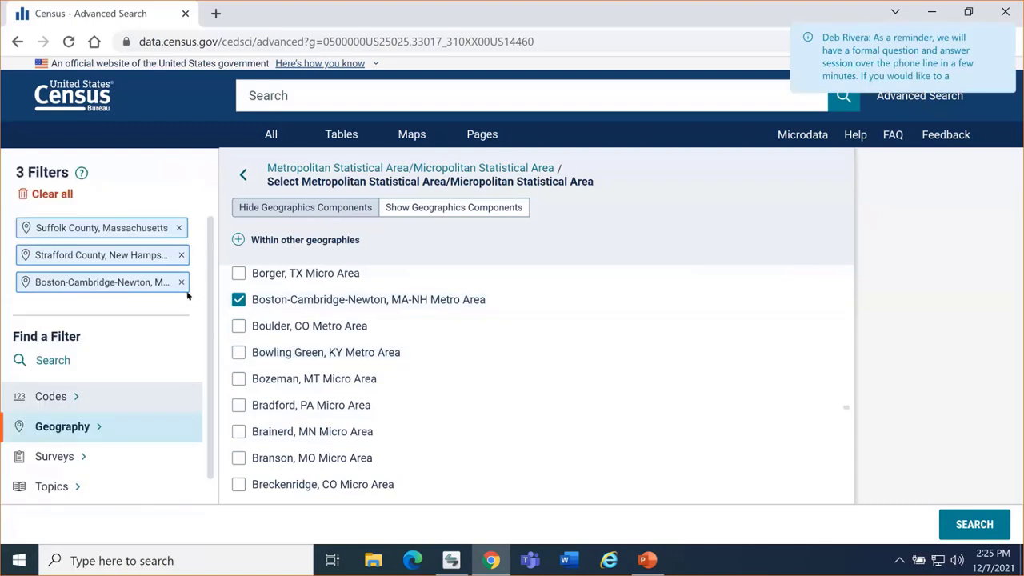
pyautogui.scroll(-1, 63, 459)
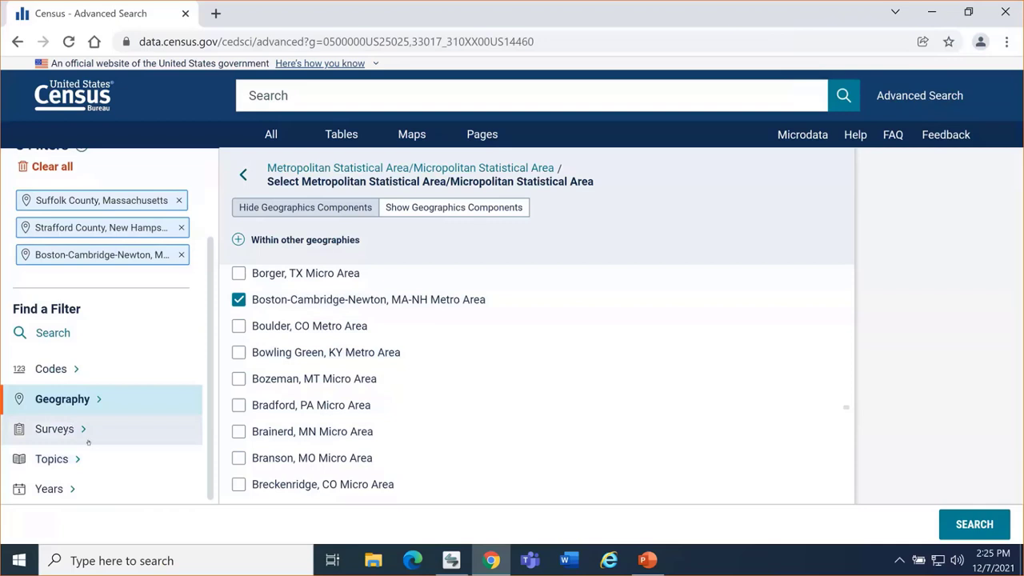
pyautogui.click(58, 489)
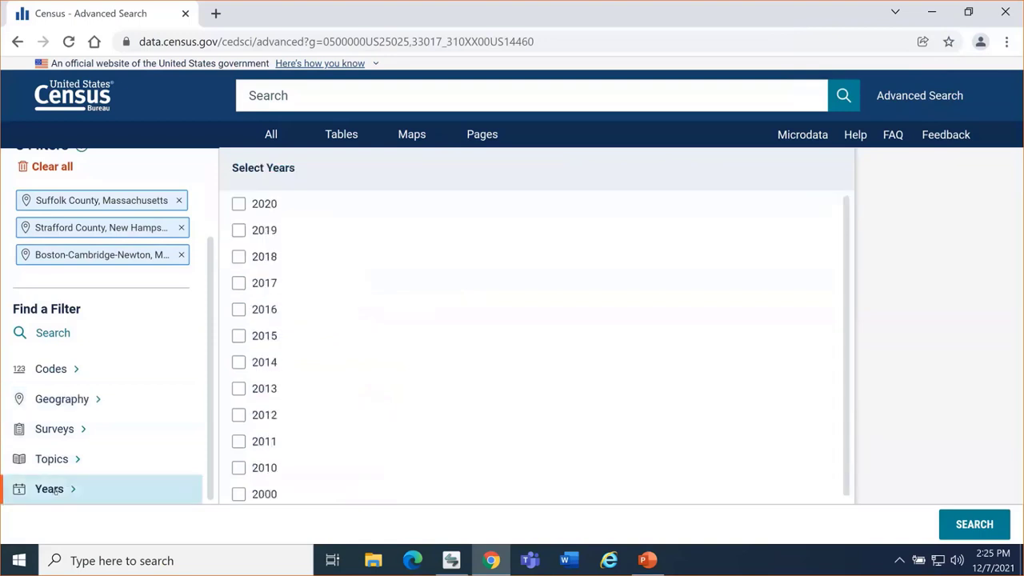
pyautogui.click(261, 204)
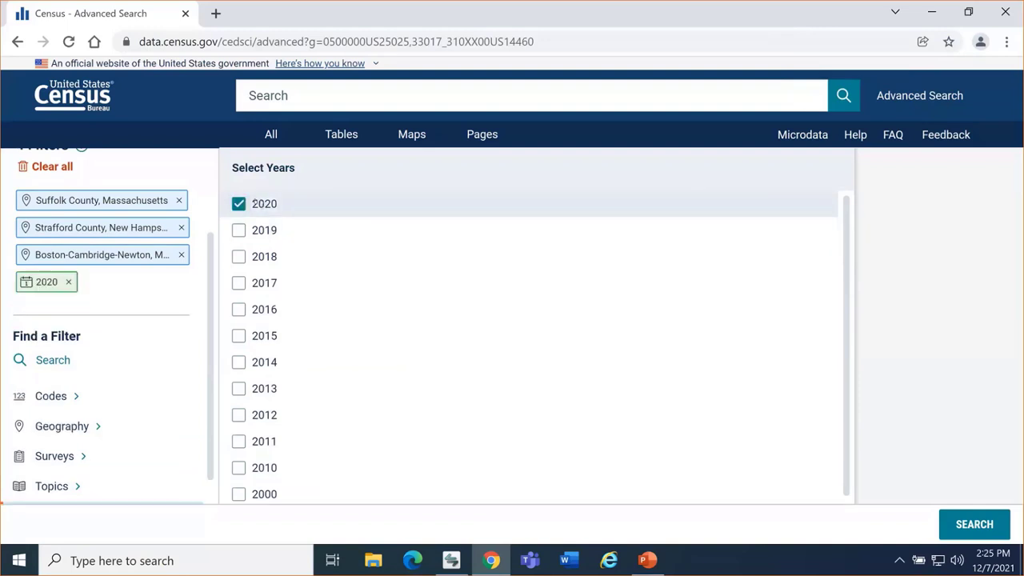
# Add the Decennial Census survey filter Redistricting Data (PL 94-171)
pyautogui.scroll(-1, 194, 298)
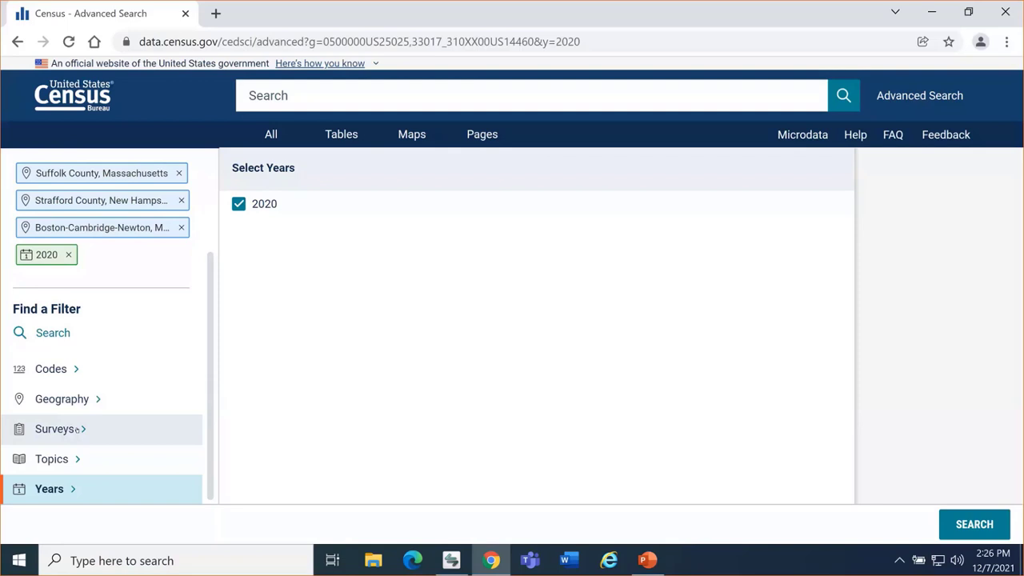
pyautogui.click(78, 429)
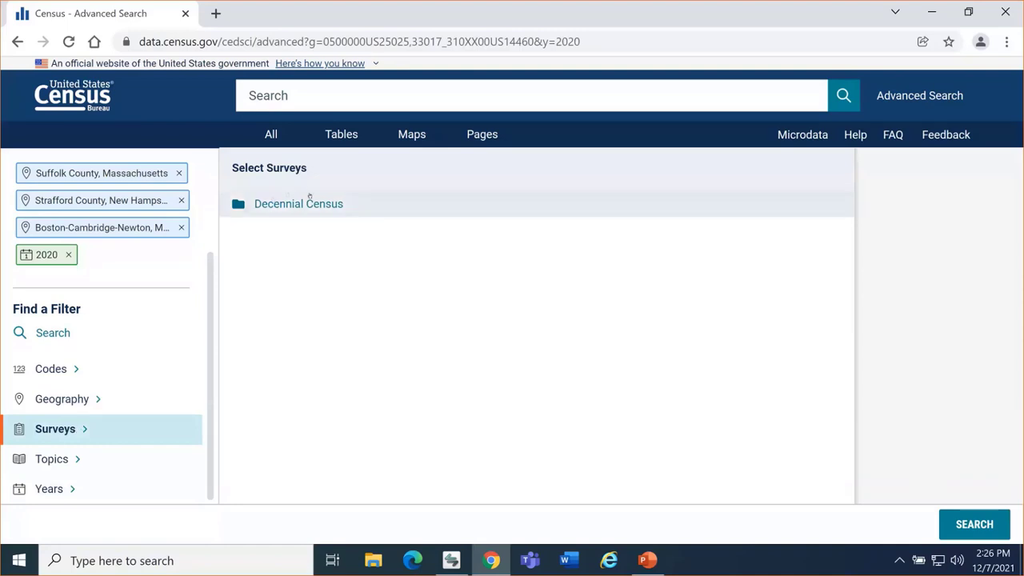
pyautogui.click(349, 203)
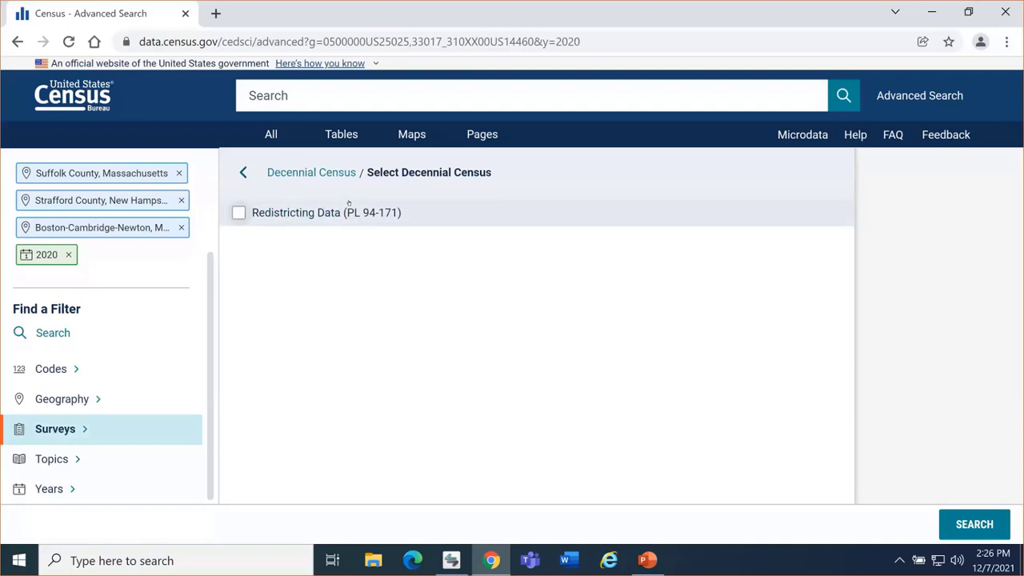
pyautogui.click(422, 212)
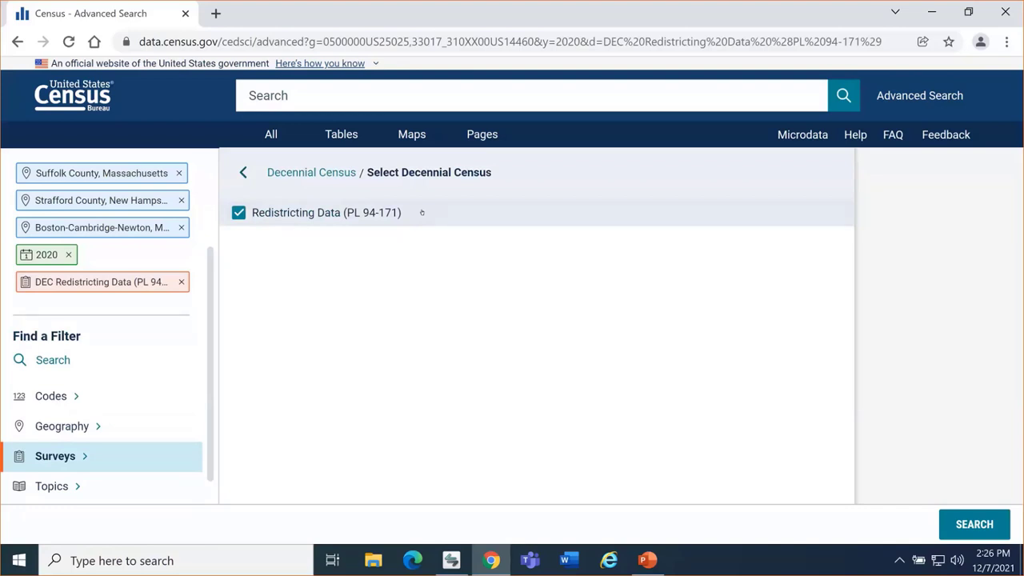
# Add the Population Total topic filter from Counts, Estimates, and Projections under Populations and People
pyautogui.scroll(-1, 102, 450)
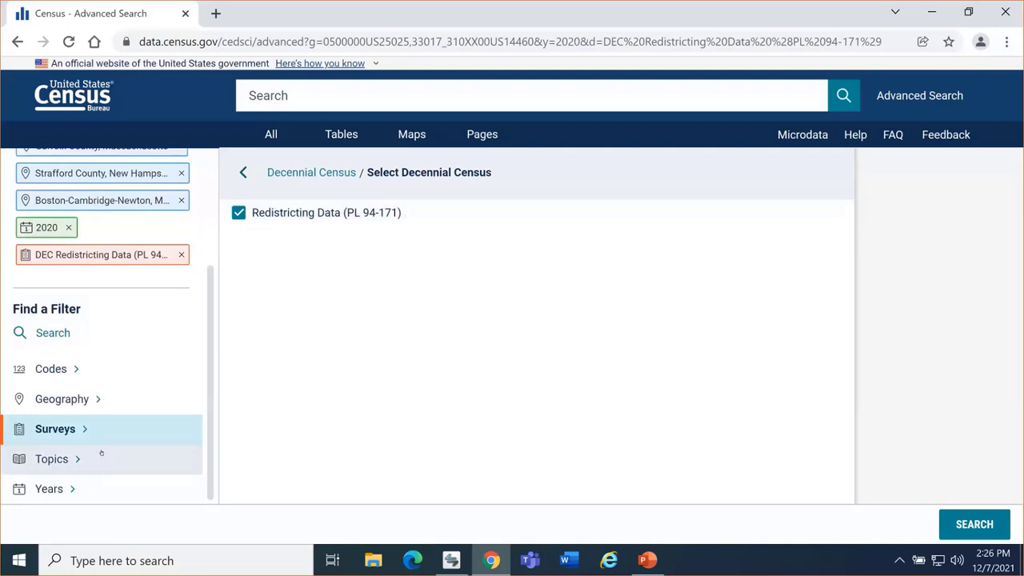
pyautogui.click(60, 456)
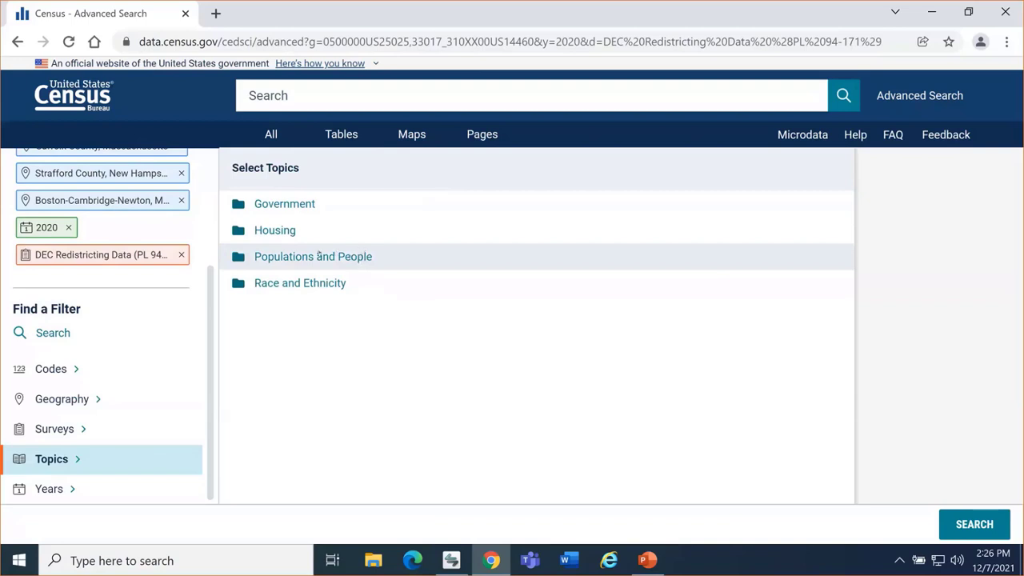
pyautogui.click(238, 256)
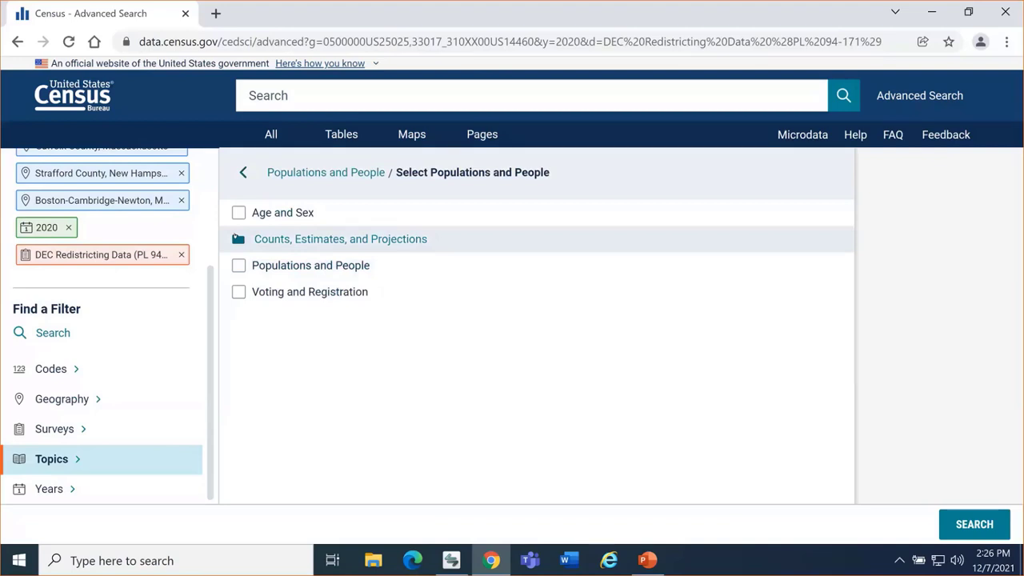
pyautogui.click(238, 238)
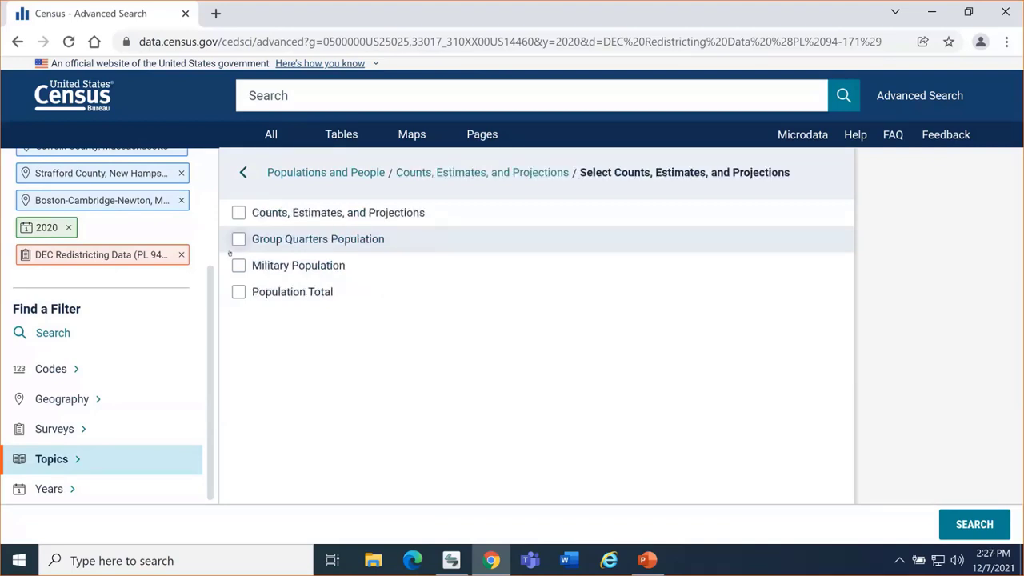
pyautogui.click(236, 292)
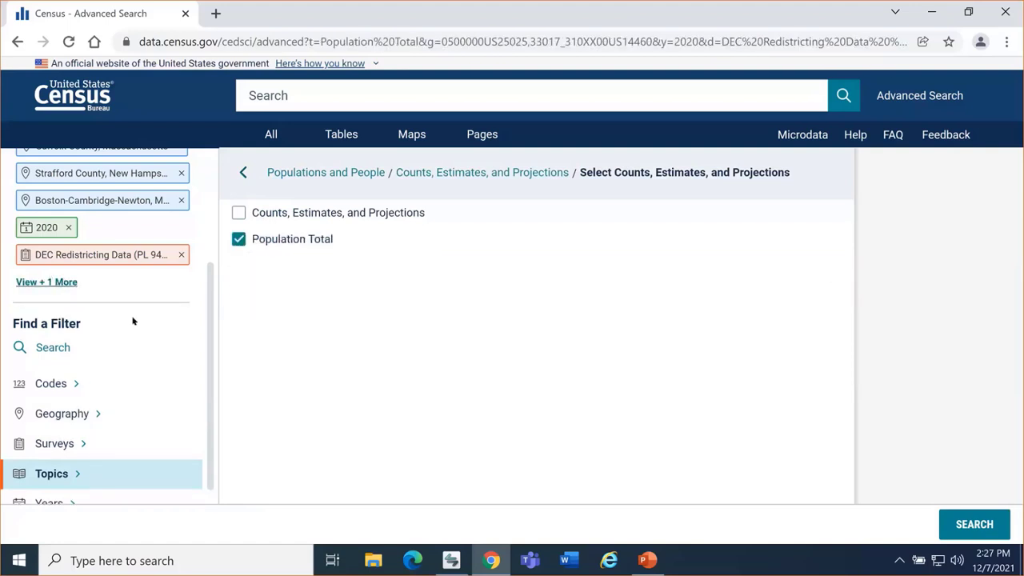
# Run the search with the selected filters and show all matching tables in the results
pyautogui.scroll(1, 130, 320)
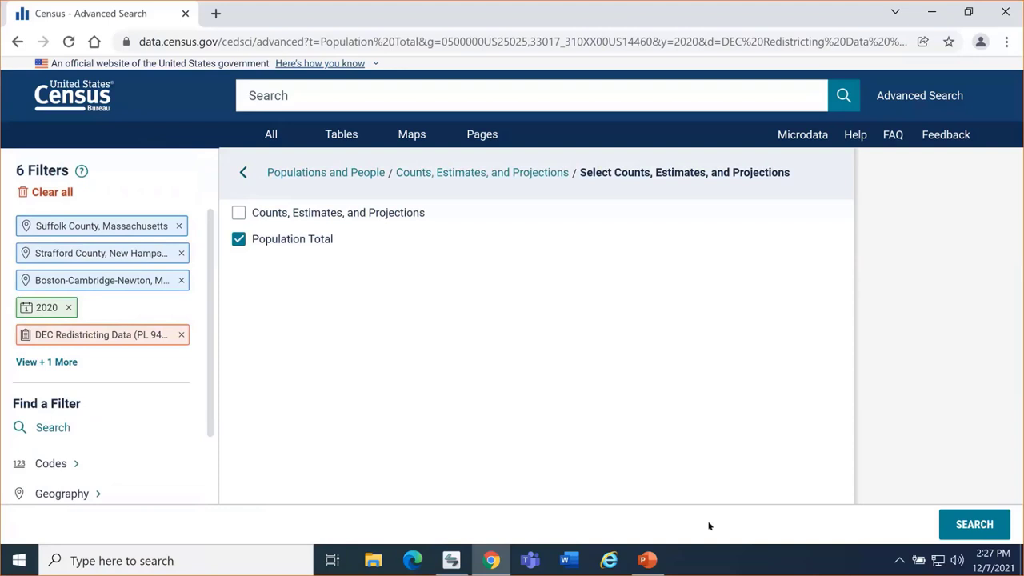
pyautogui.click(962, 516)
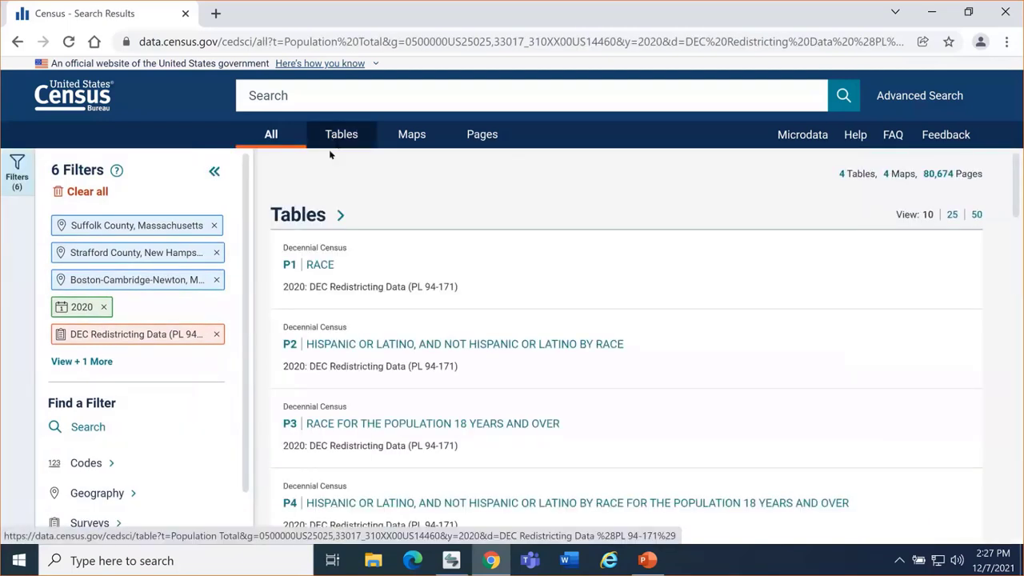
pyautogui.scroll(-2, 911, 276)
pyautogui.scroll(-1, 916, 275)
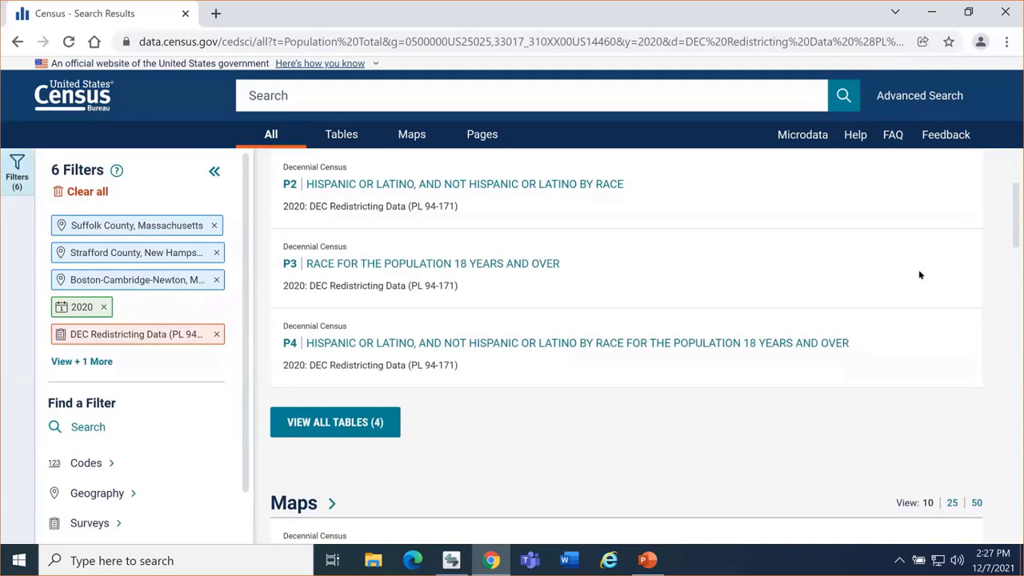
pyautogui.scroll(2, 919, 274)
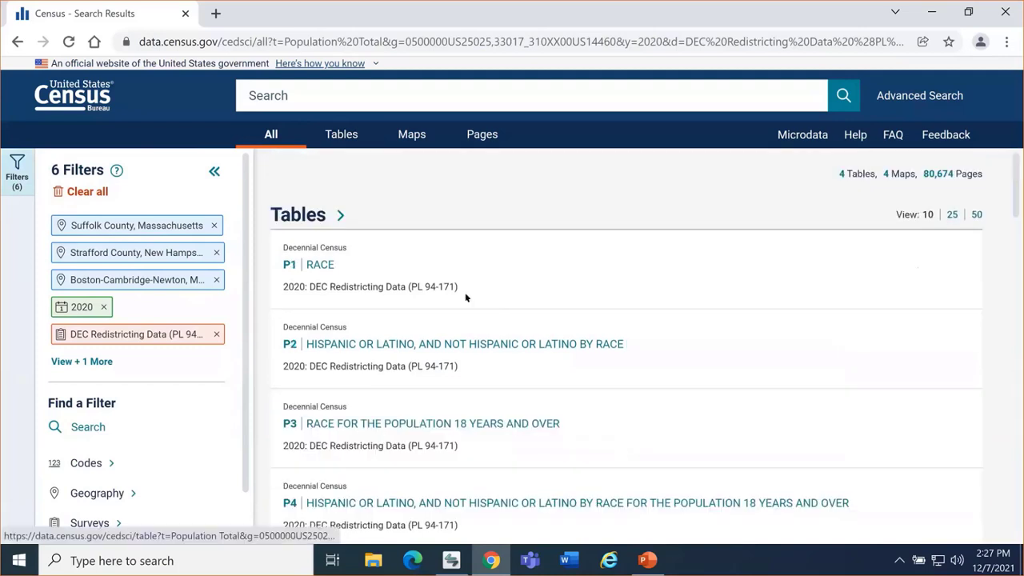
pyautogui.scroll(-2, 406, 428)
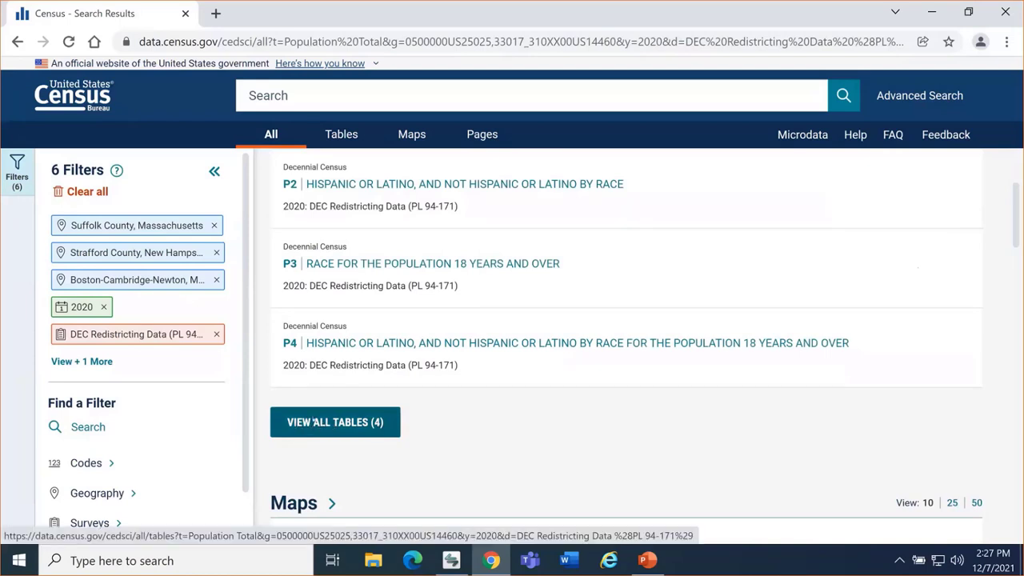
pyautogui.click(316, 420)
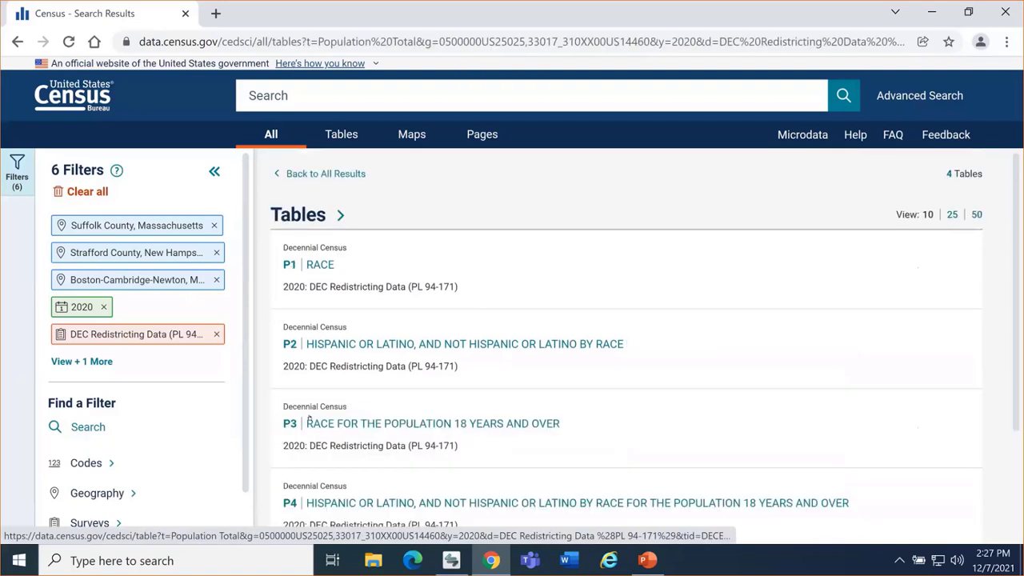
# Collapse the filter list and look through the matching redistricting tables
pyautogui.click(214, 170)
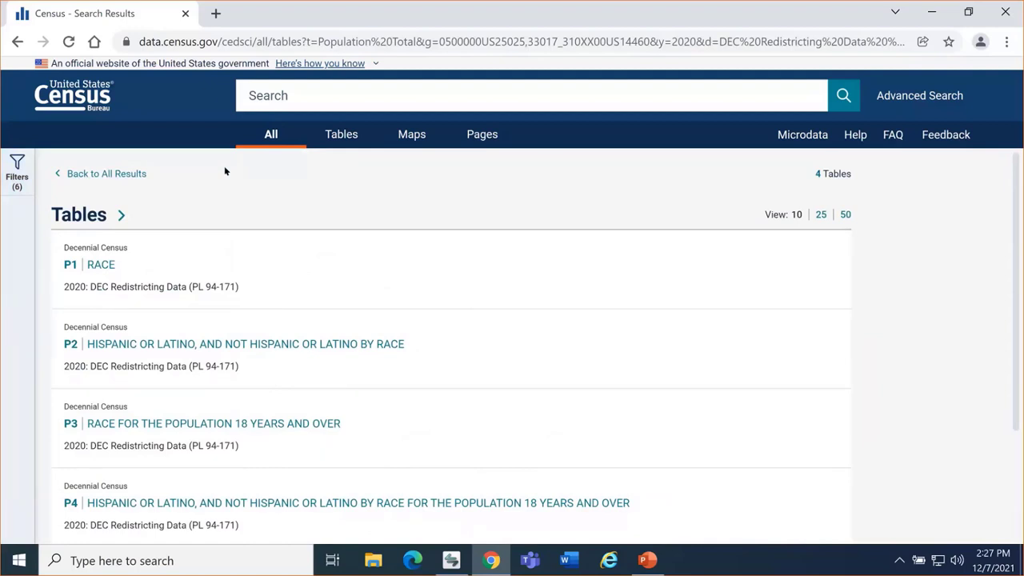
pyautogui.scroll(-3, 265, 182)
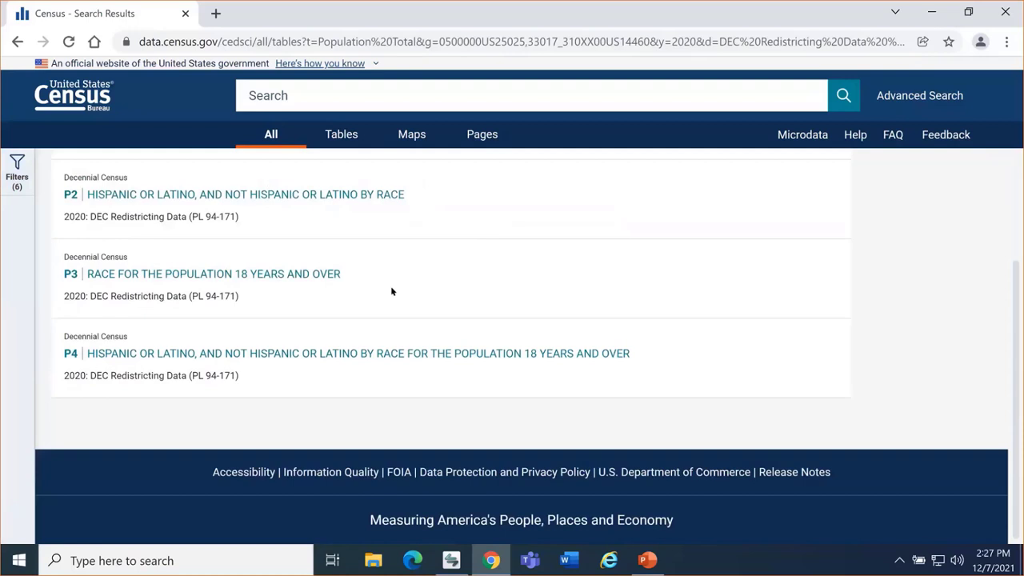
pyautogui.scroll(3, 390, 288)
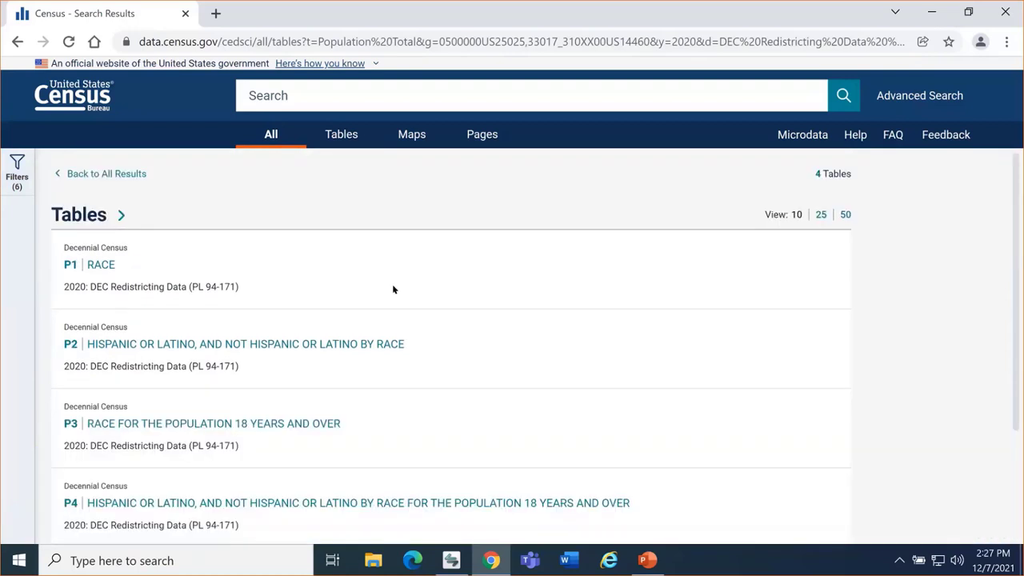
# Display the P1 Race table in the Tables view and collapse the filter and result lists
pyautogui.click(341, 133)
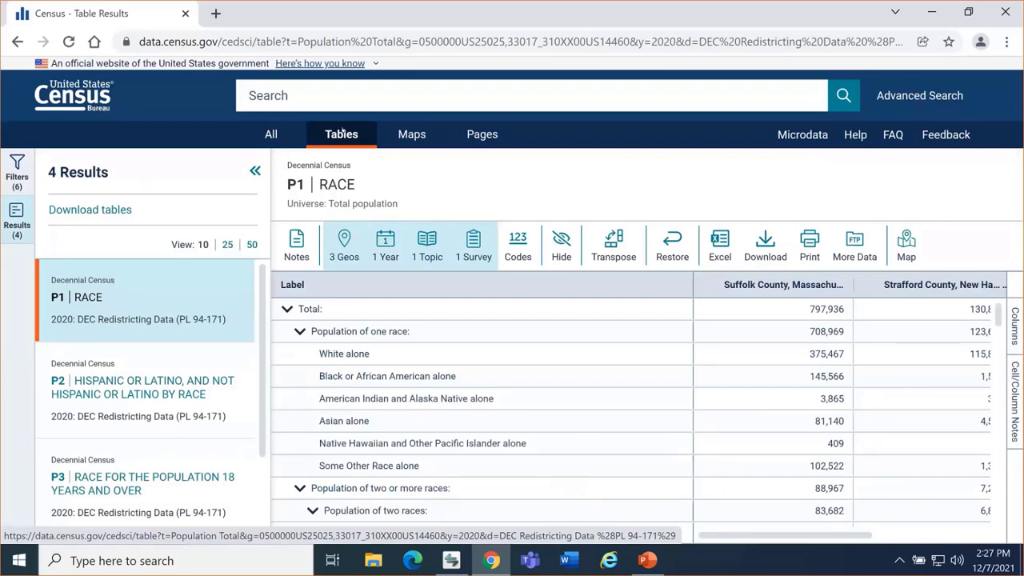
pyautogui.click(19, 170)
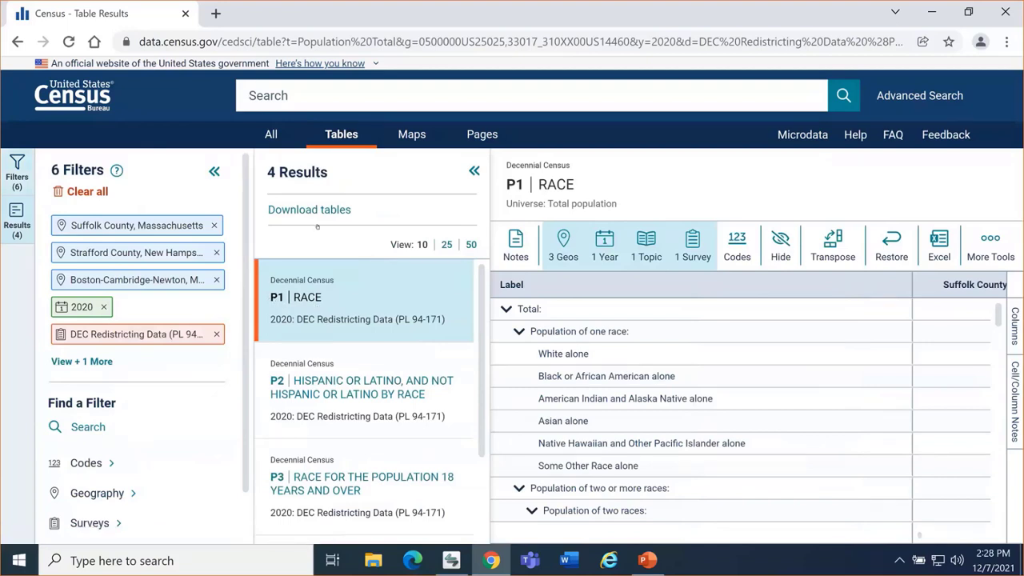
pyautogui.click(213, 170)
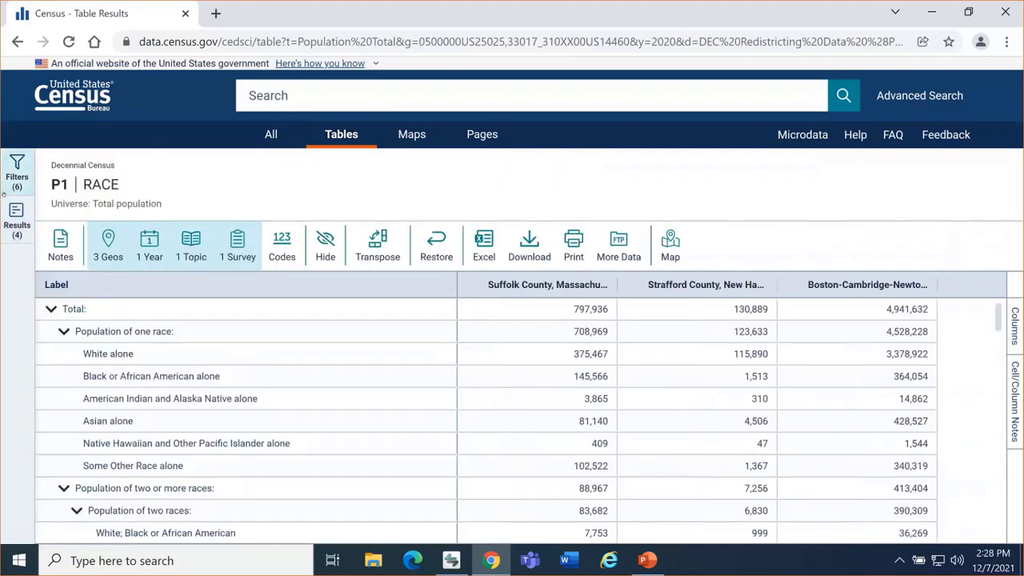
# Examine the total population row across Suffolk County, Strafford County and the Boston metro area
pyautogui.click(124, 307)
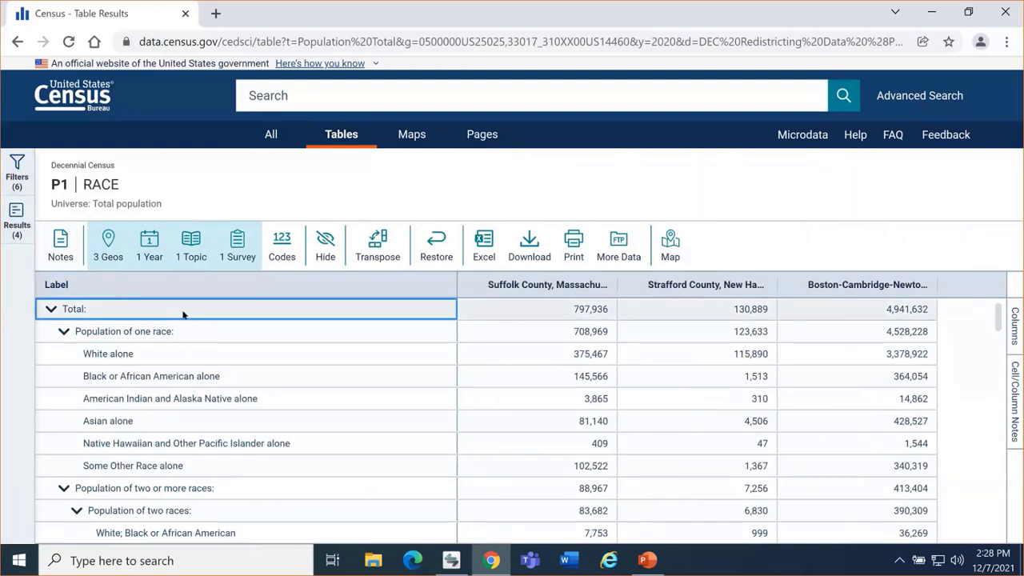
pyautogui.press('Right')
pyautogui.press('Right')
pyautogui.press('Right')
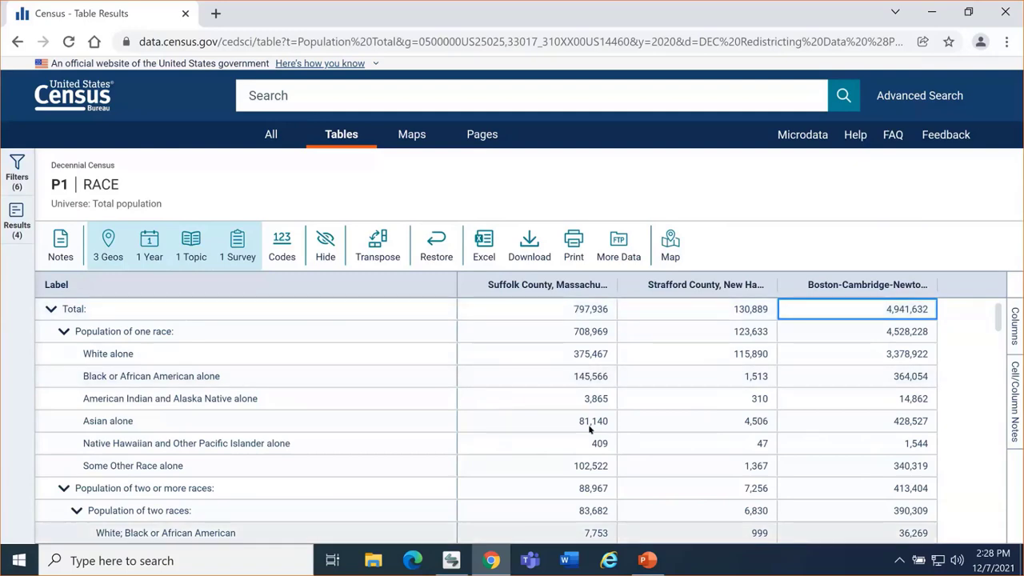
# Switch to the PowerPoint presentation and start the slide show from the current Demo slide
pyautogui.click(647, 559)
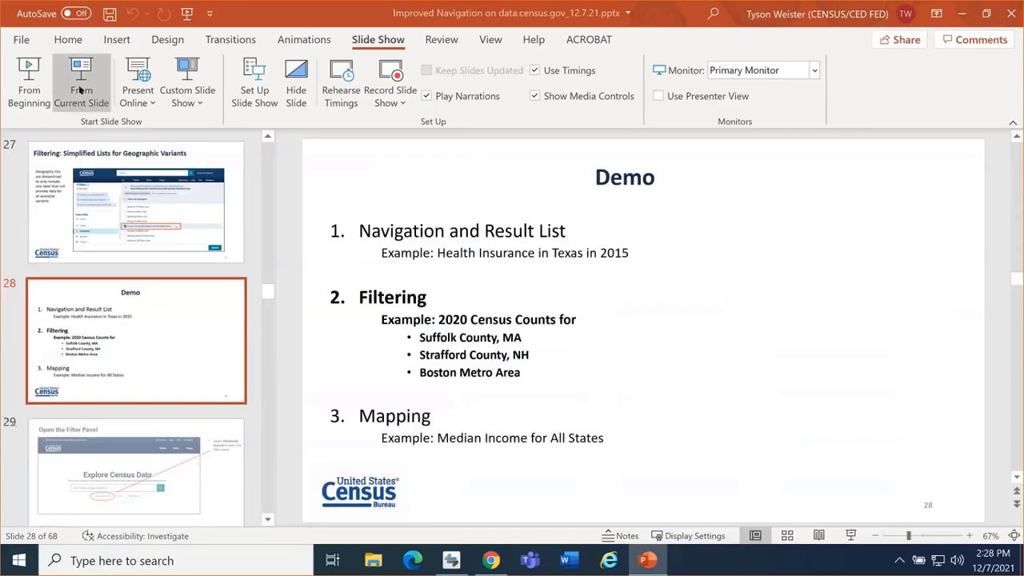
pyautogui.click(80, 91)
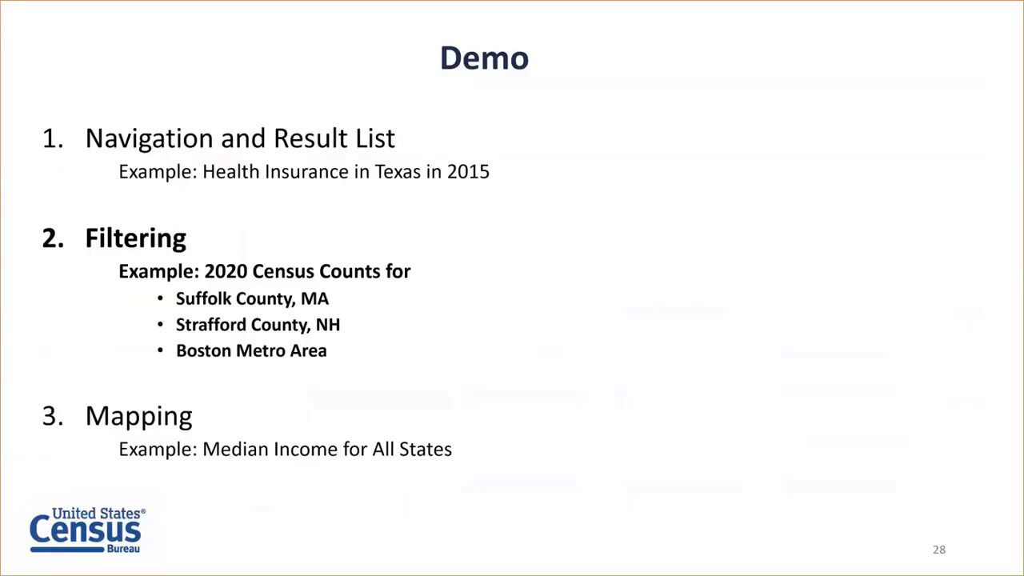